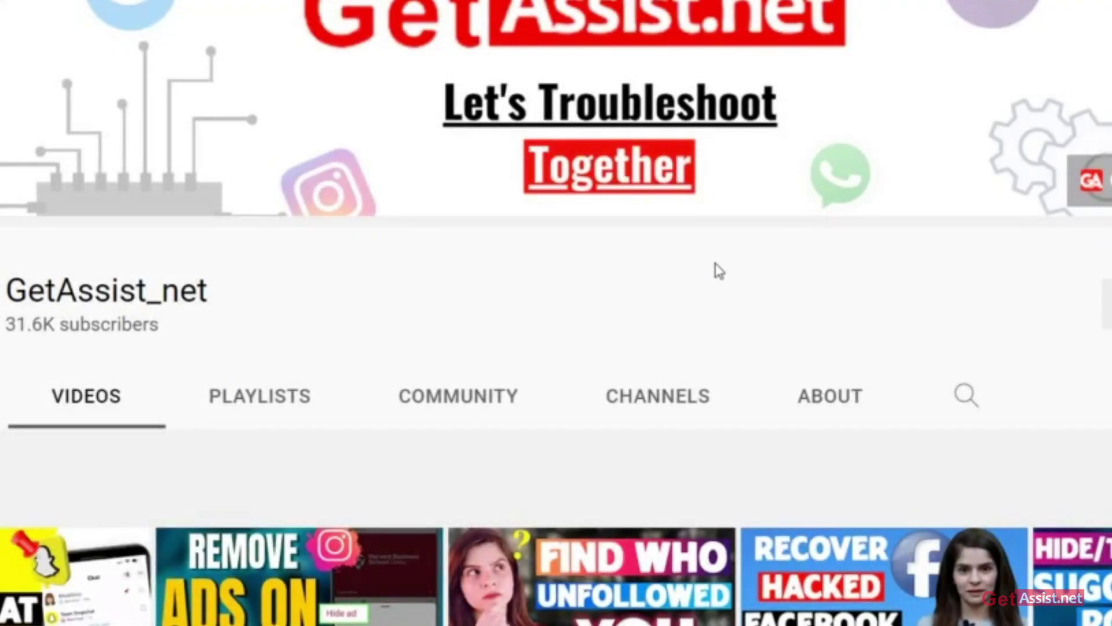
scroll(725, 287, down, 2)
scroll(725, 287, down, 2)
scroll(720, 271, down, 1)
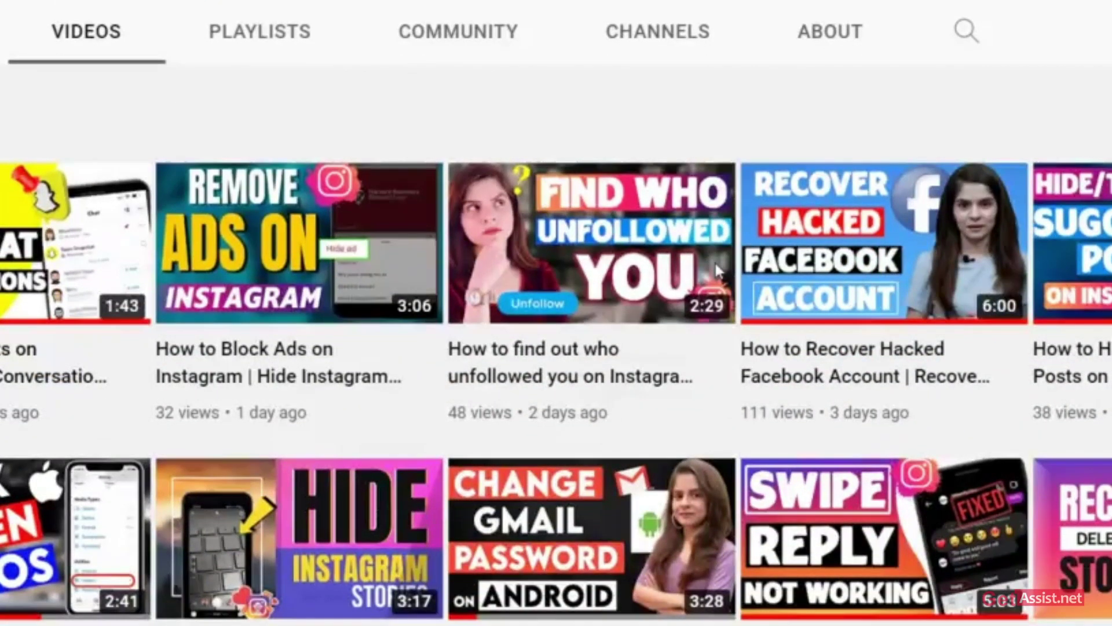
scroll(720, 271, down, 2)
scroll(720, 271, down, 2)
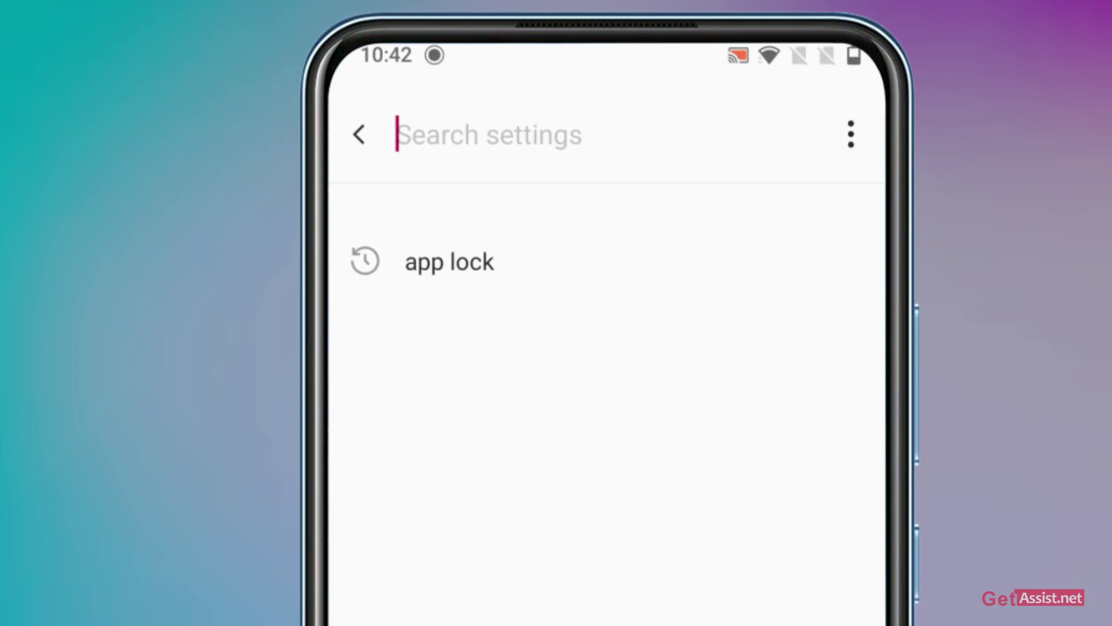
text(app lock)
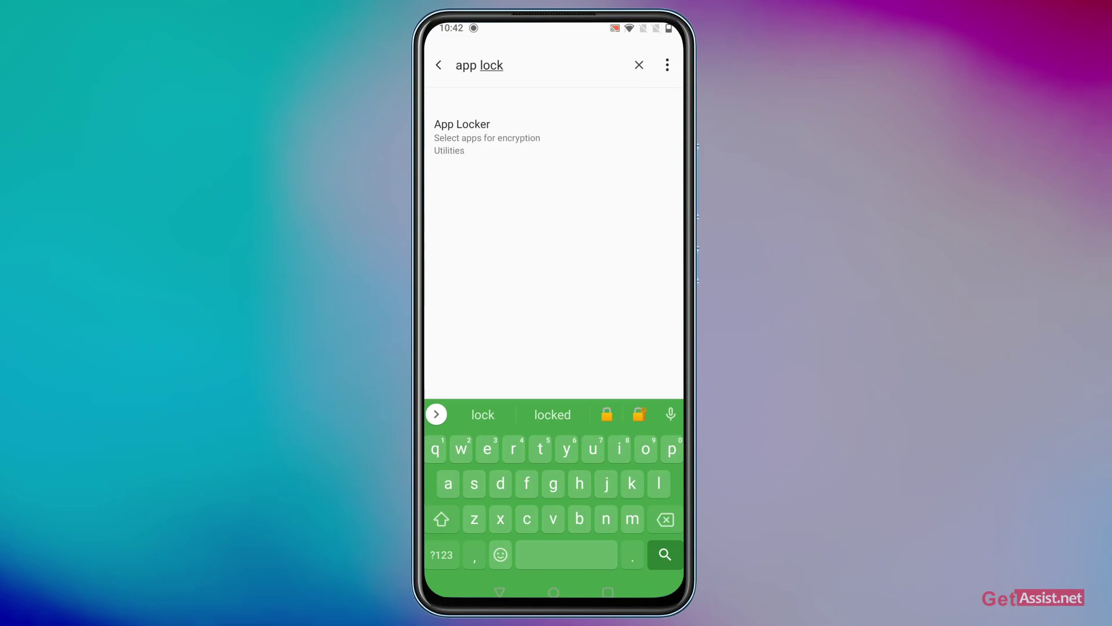
- Open App Locker from the search results and check Instagram in its Add apps list
click(487, 134)
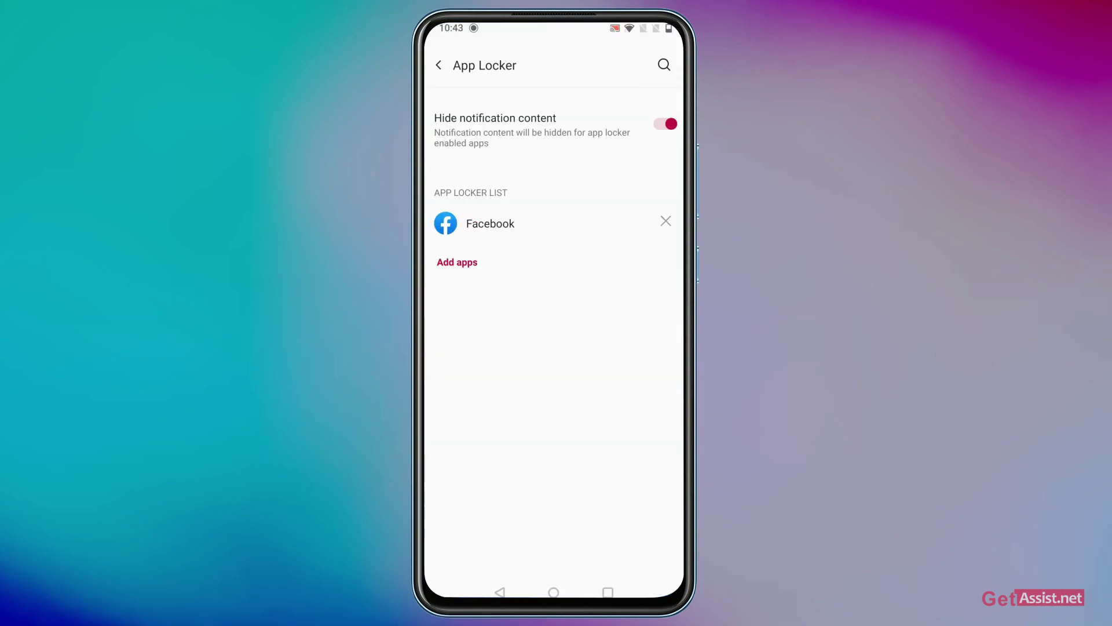
click(458, 262)
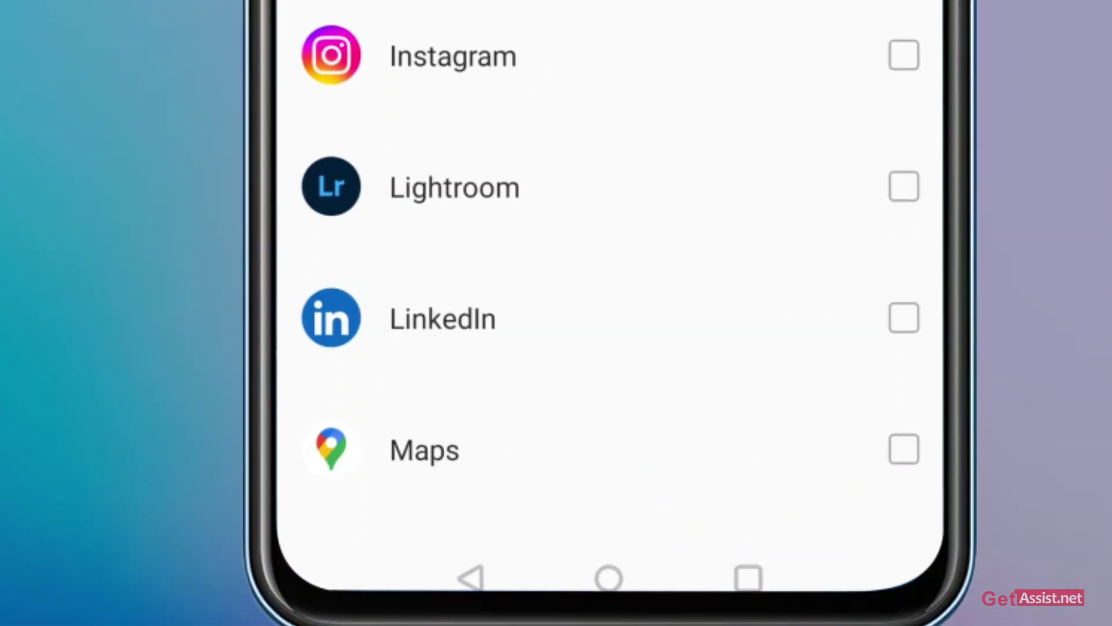
click(905, 51)
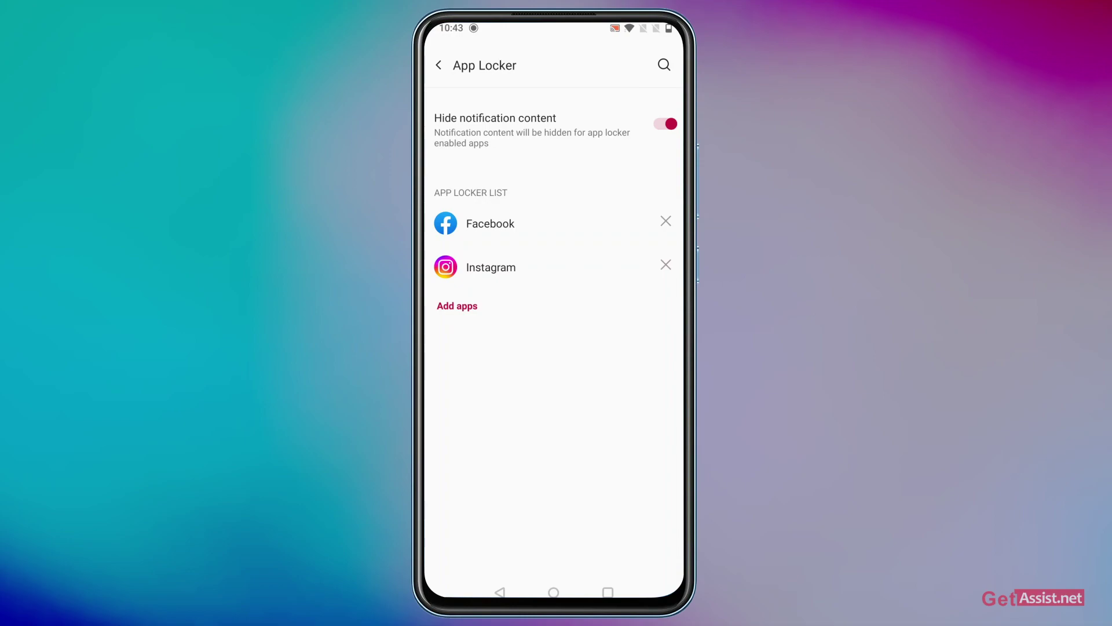
- Back out of the App Locker page and Settings to the app drawer
click(440, 66)
click(500, 594)
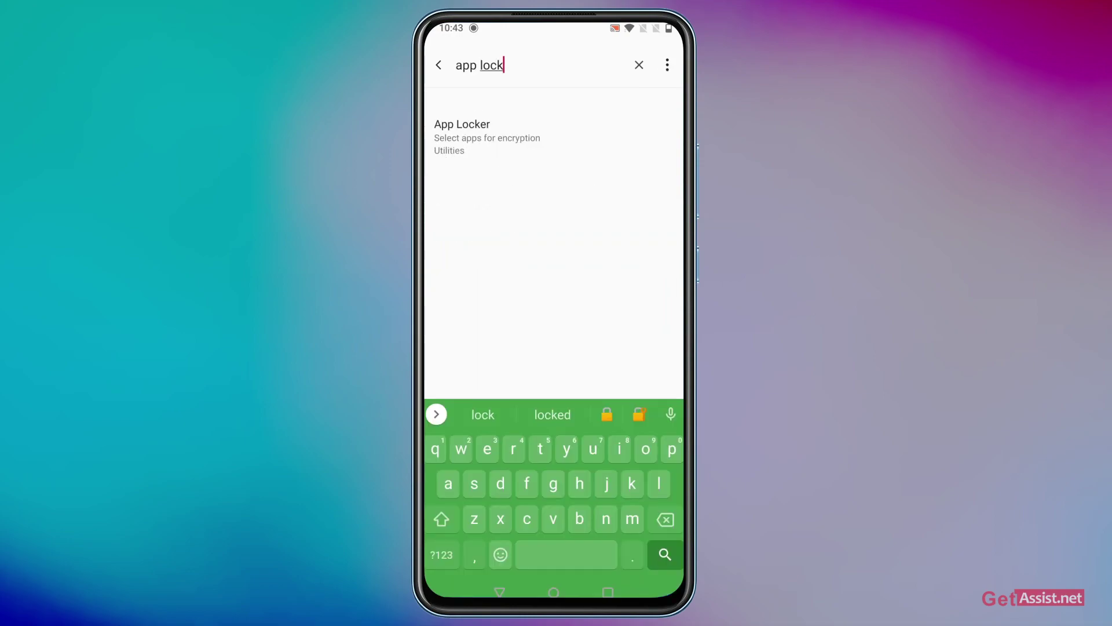
click(500, 593)
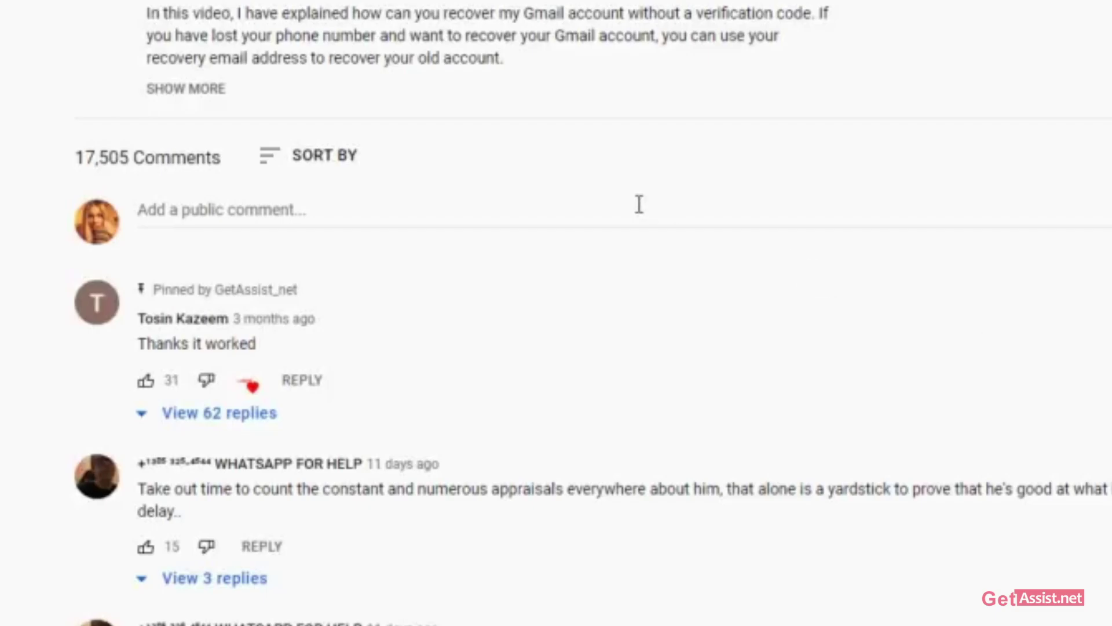
scroll(862, 246, down, 5)
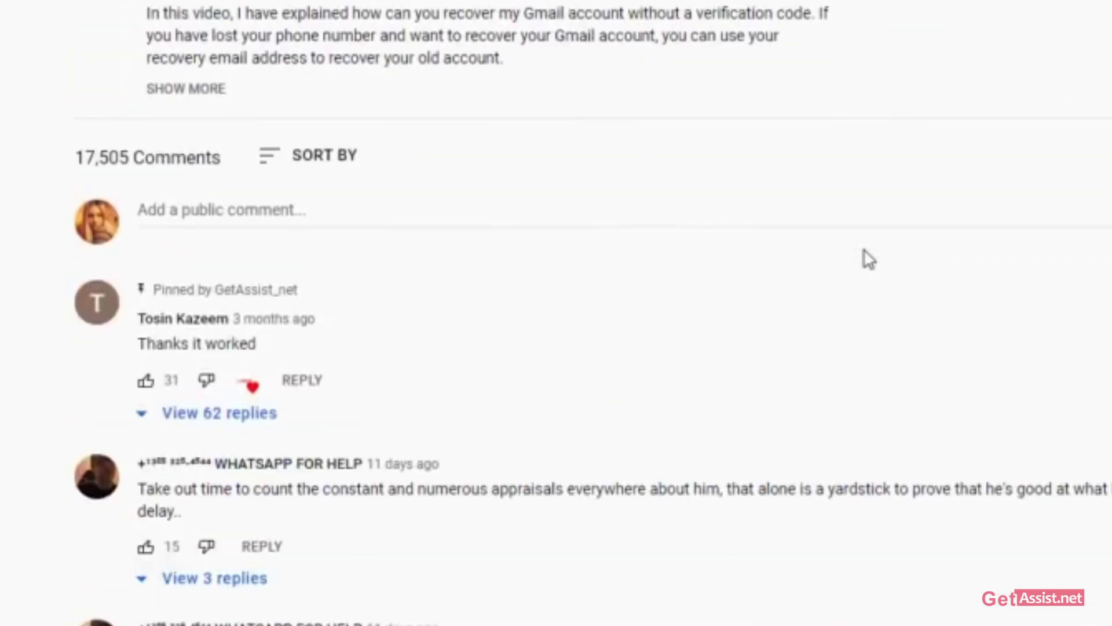